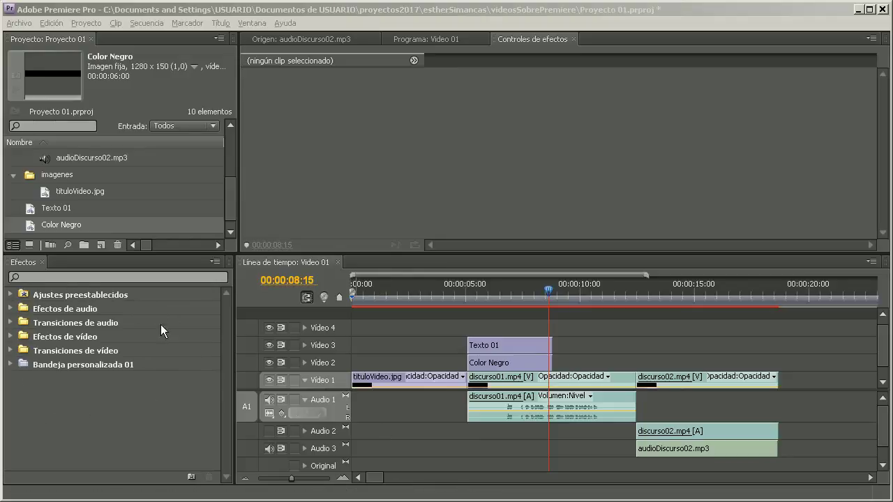
Step: Browse the available audio effect categories and the video effects, including the Canal group
click(11, 308)
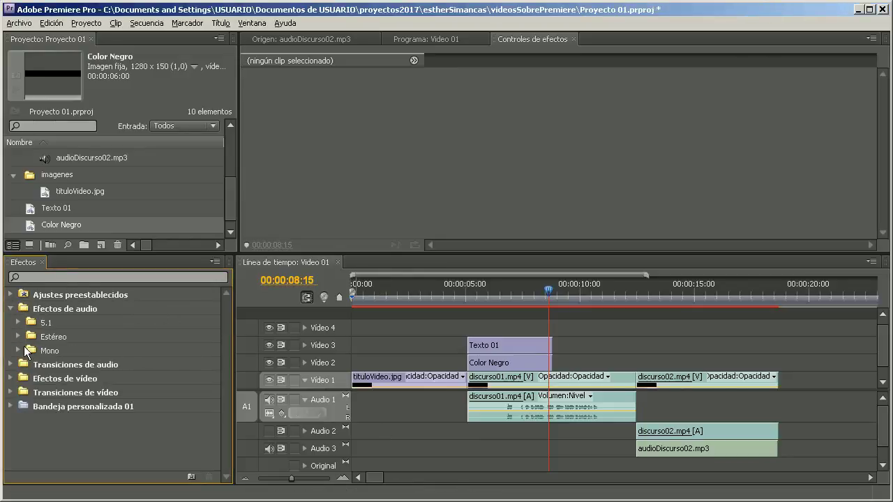
click(11, 308)
click(12, 336)
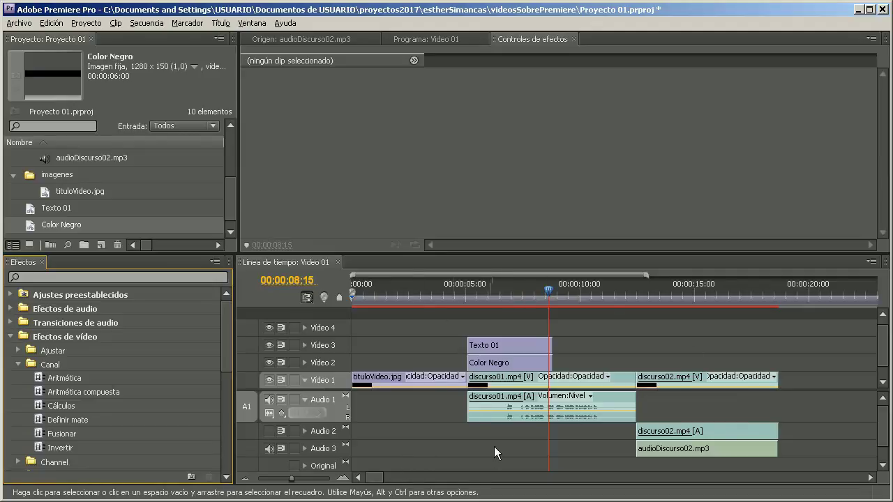
Step: Inspect the default effects of the tituloVideo.jpg, Texto 01, Color Negro and discurso01.mp4 clips in the timeline
click(371, 373)
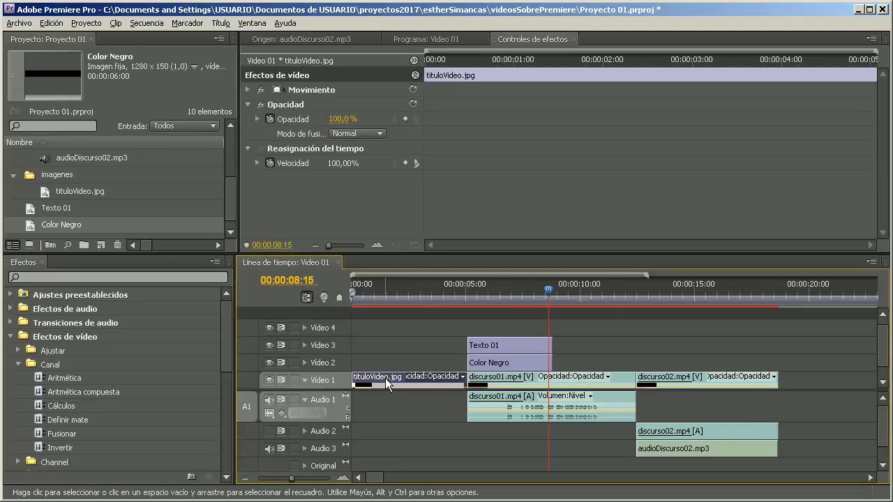
click(247, 104)
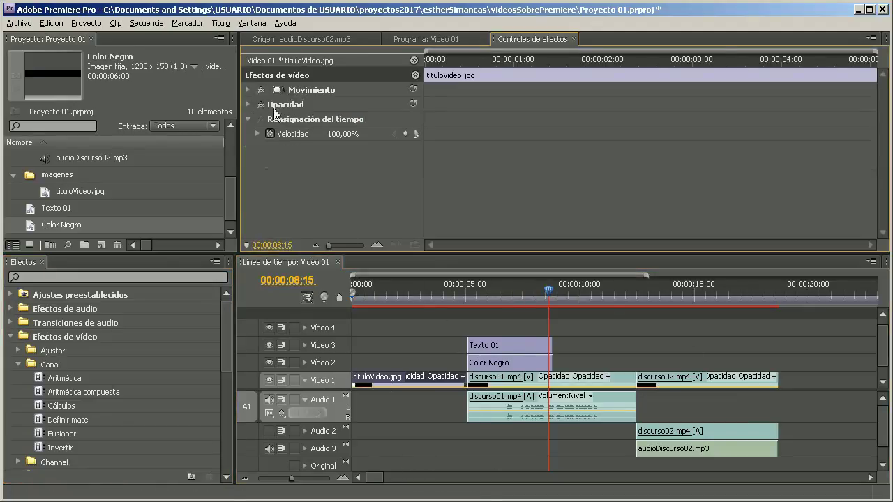
click(251, 119)
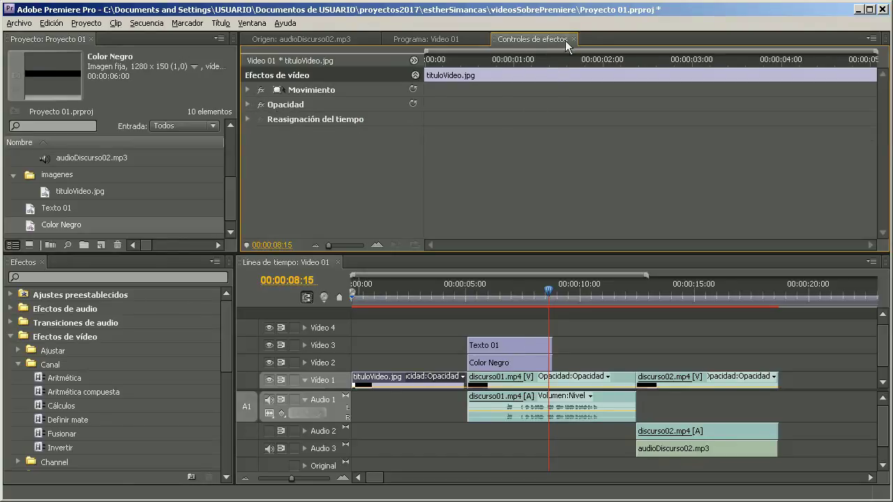
click(494, 344)
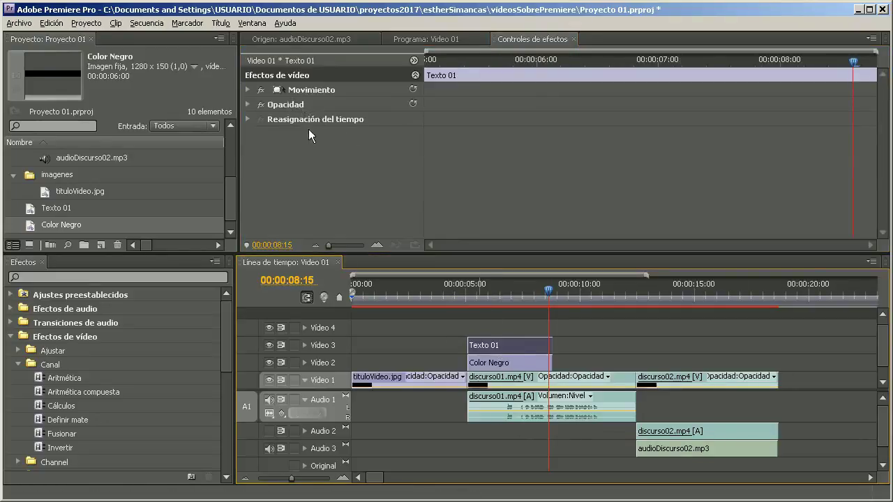
click(486, 362)
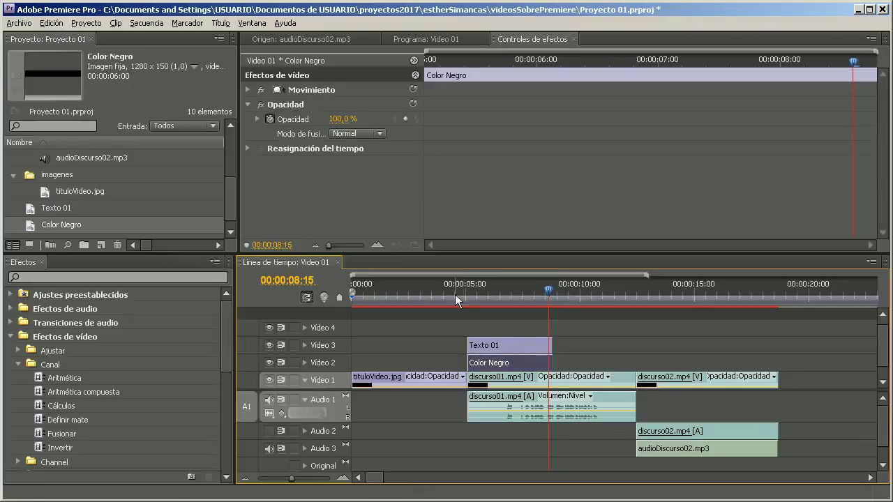
click(493, 381)
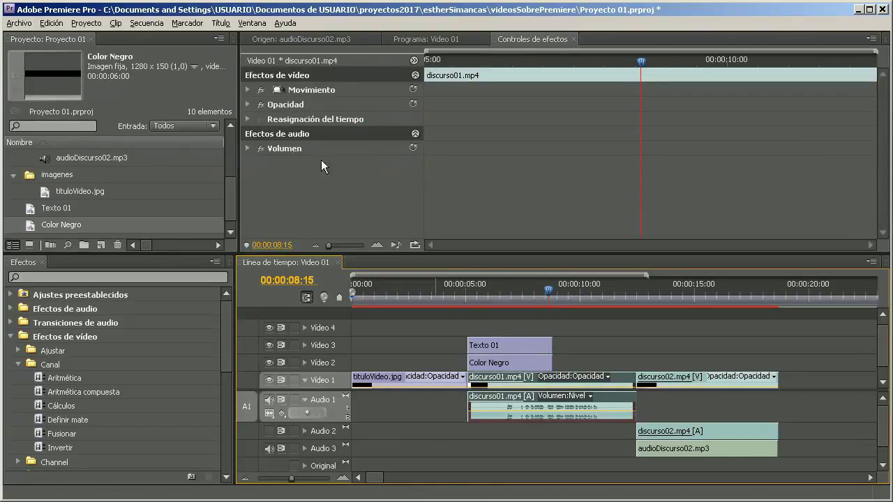
click(385, 377)
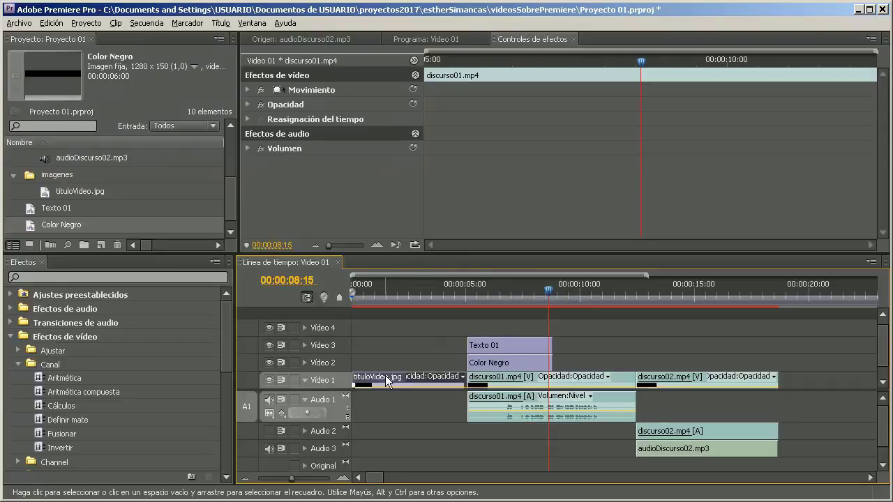
click(516, 376)
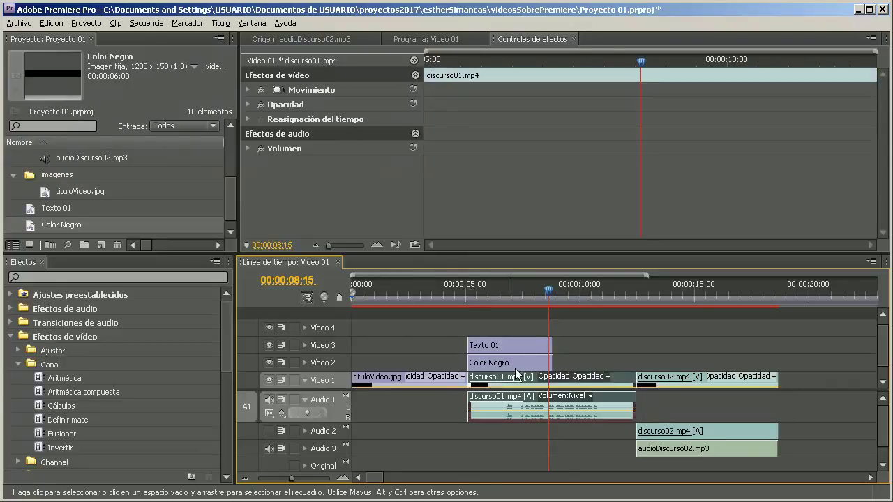
Step: Compare the default audio effects of audioDiscurso02.mp3 with the default video effects of the Color Negro clip, collapsing their parameters
click(667, 449)
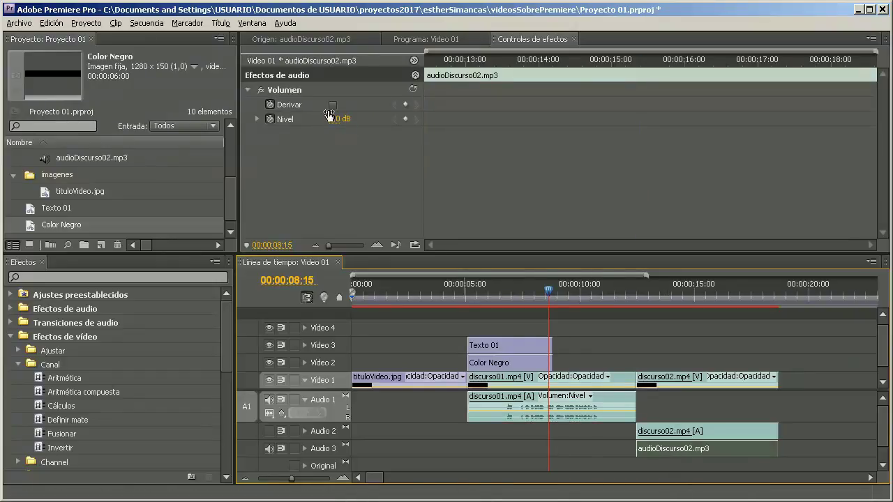
click(247, 89)
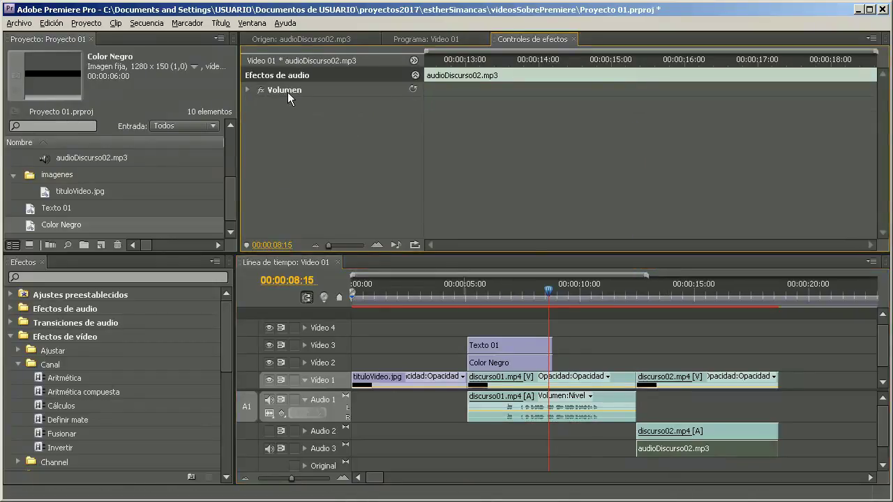
click(497, 361)
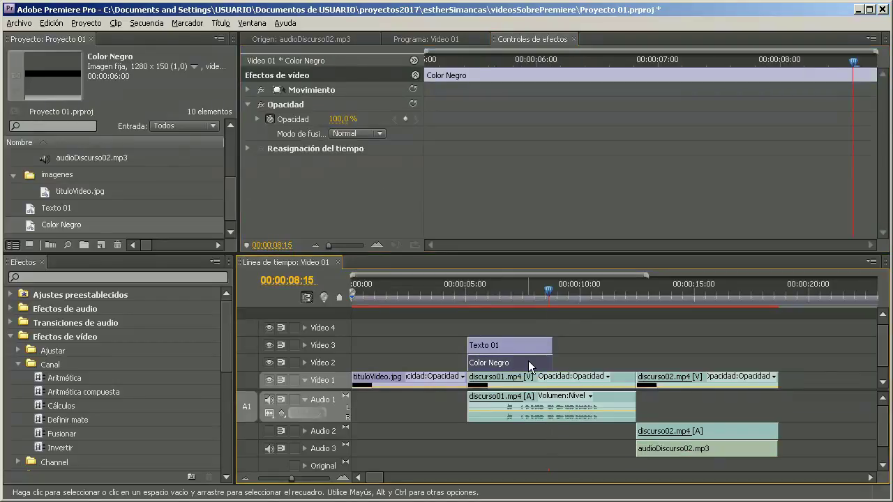
click(247, 103)
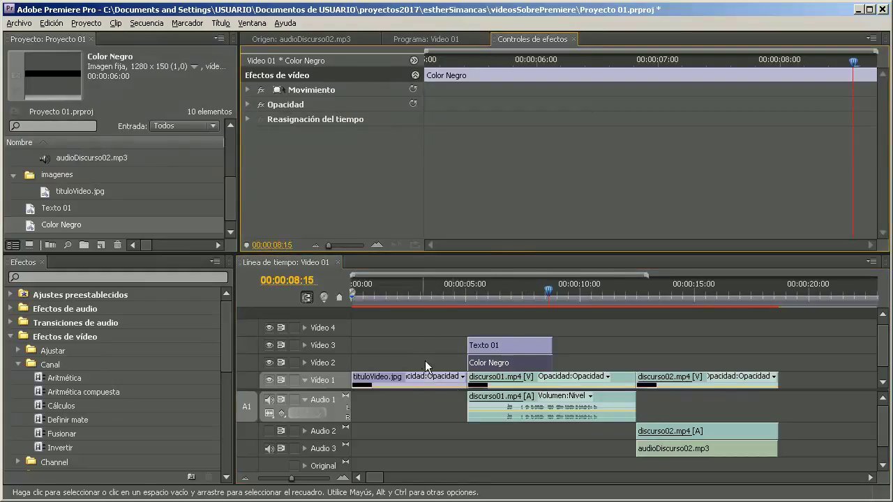
click(678, 449)
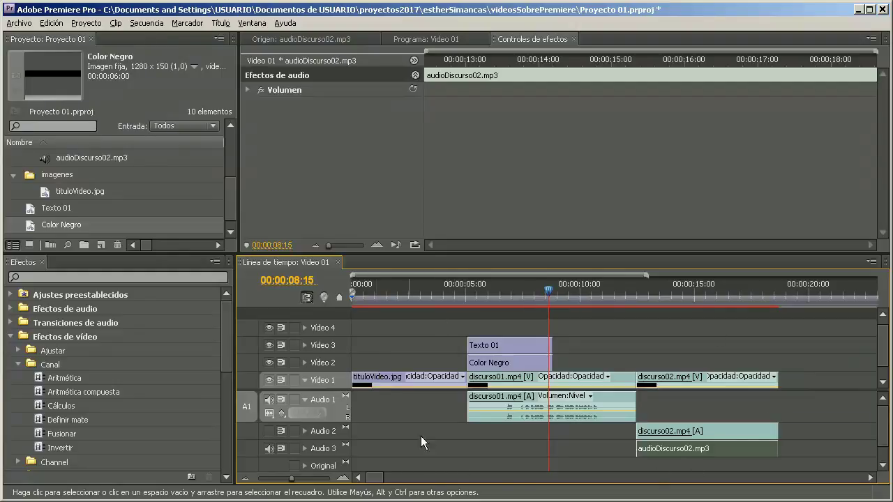
click(352, 204)
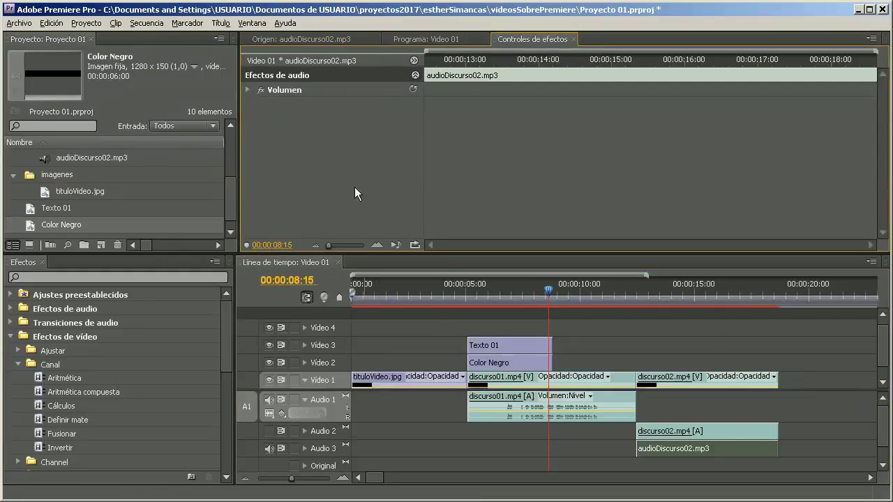
Step: Compare the Color Negro clip's effect controls with its appearance in the program preview
click(497, 359)
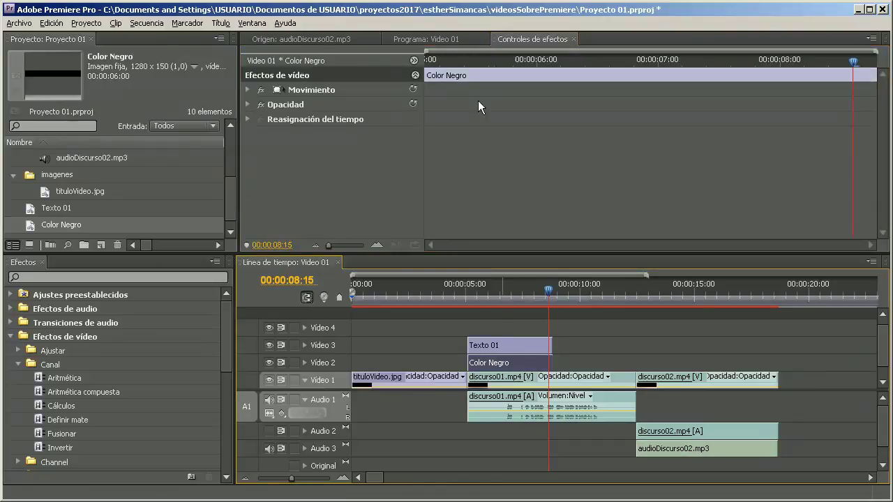
click(404, 39)
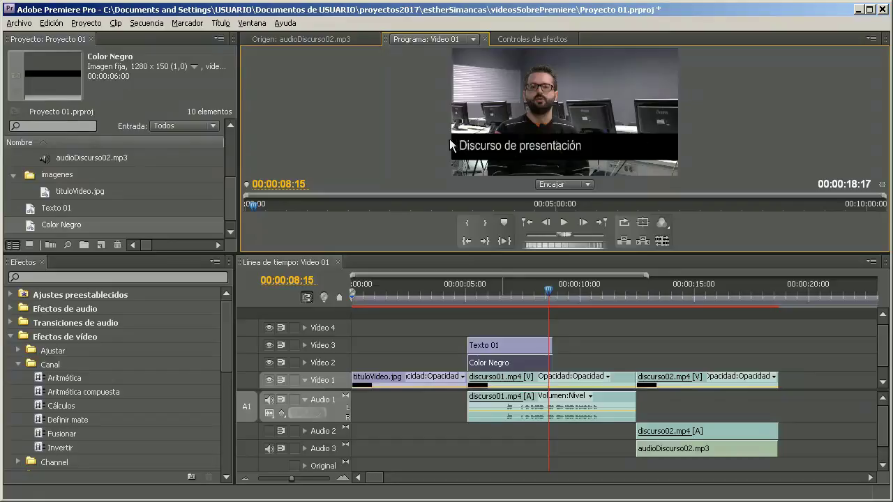
click(520, 40)
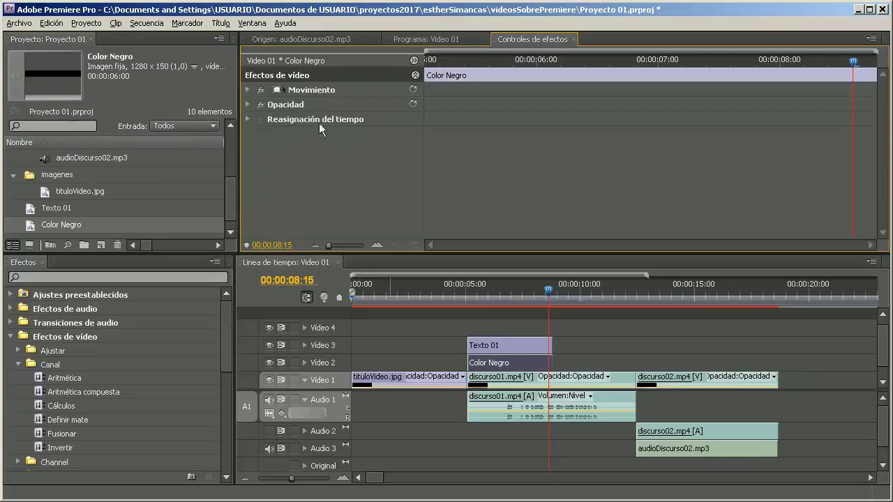
click(428, 42)
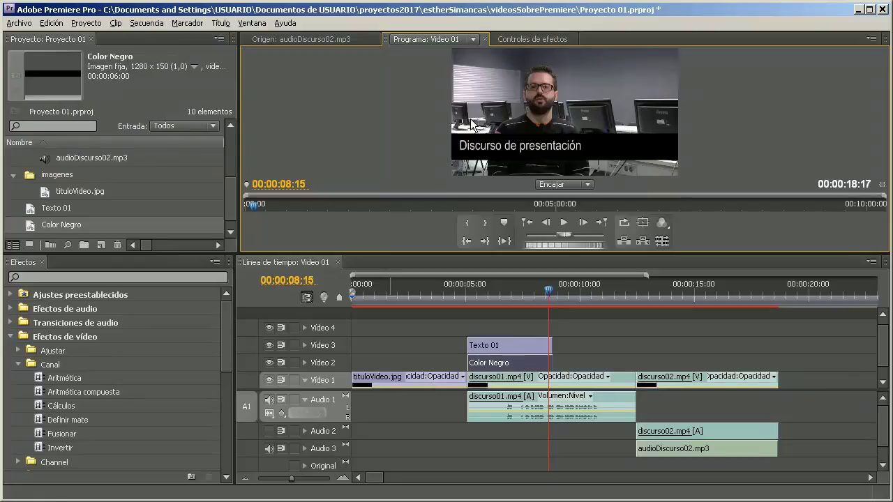
click(515, 39)
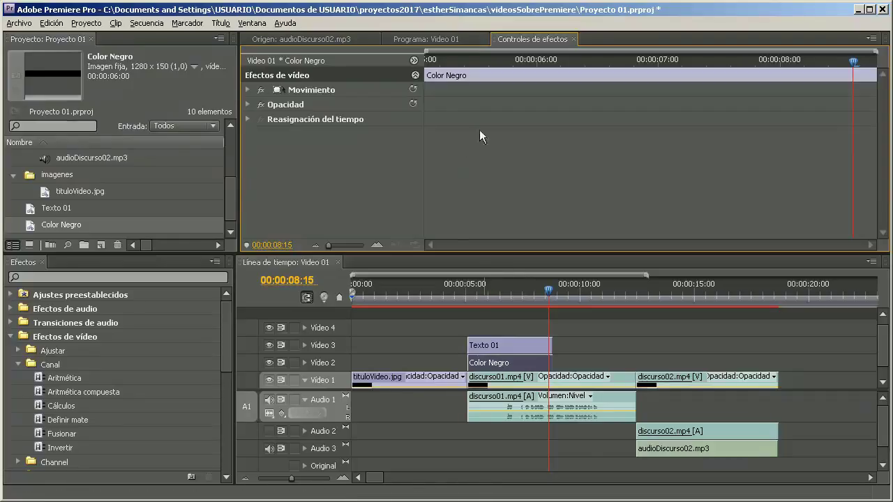
Step: Set the Color Negro clip's opacity to 86% at 00:00:08:15, checking the strip's transparency in the program preview
click(247, 104)
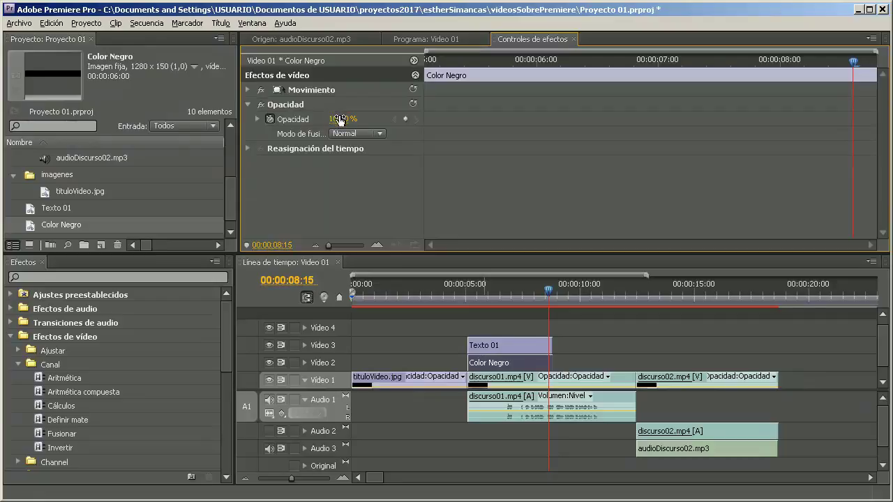
mouse_move(339, 120)
mouse_down()
mouse_move(302, 121)
mouse_move(323, 121)
mouse_up()
click(427, 39)
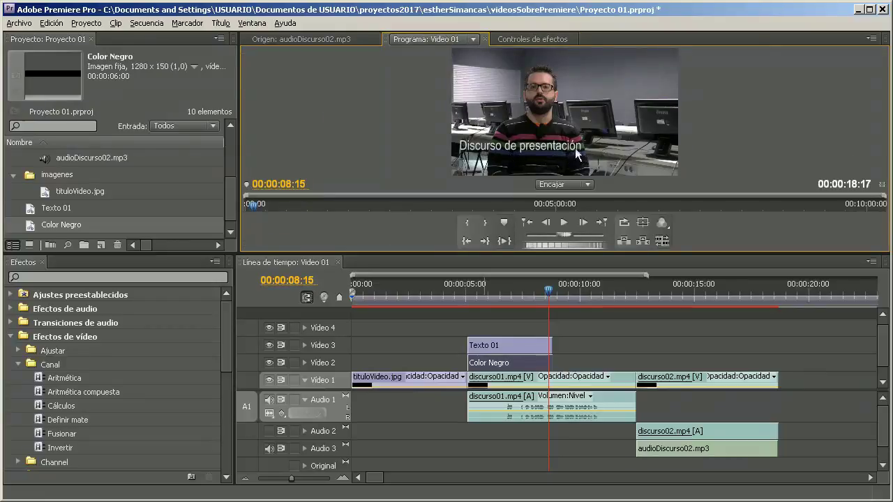
click(524, 38)
drag(341, 120, 371, 120)
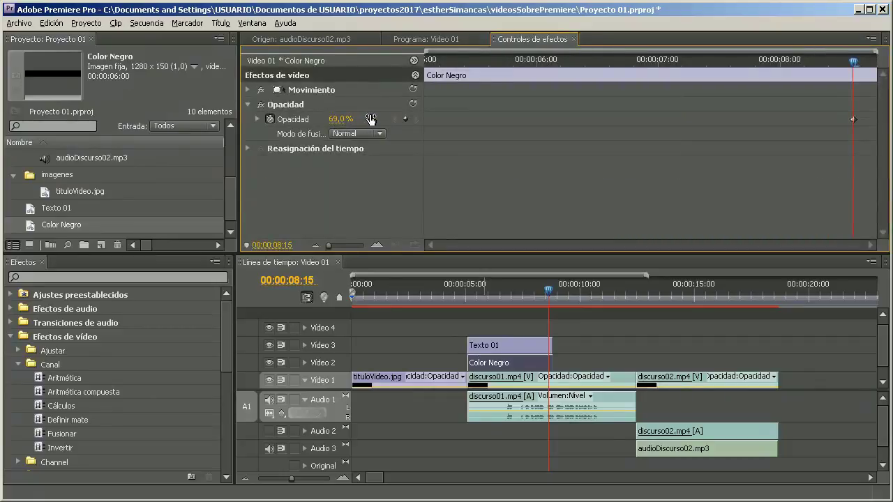
click(410, 38)
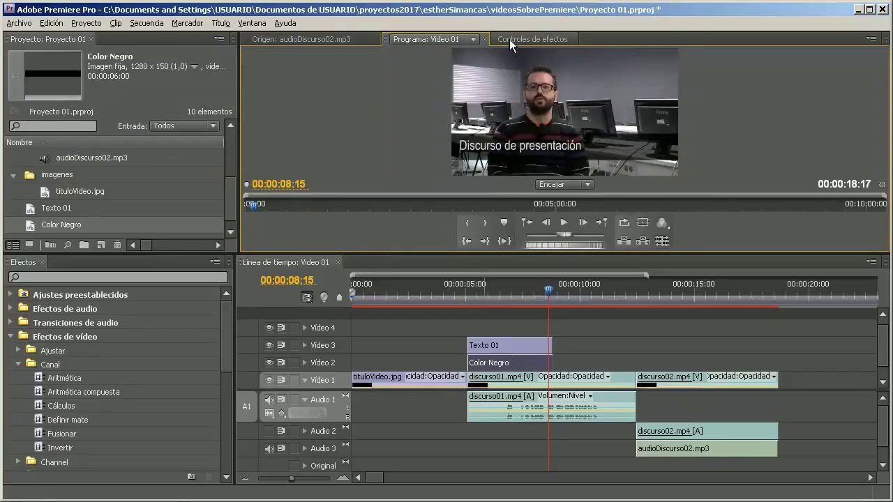
click(532, 40)
drag(335, 119, 376, 121)
click(419, 39)
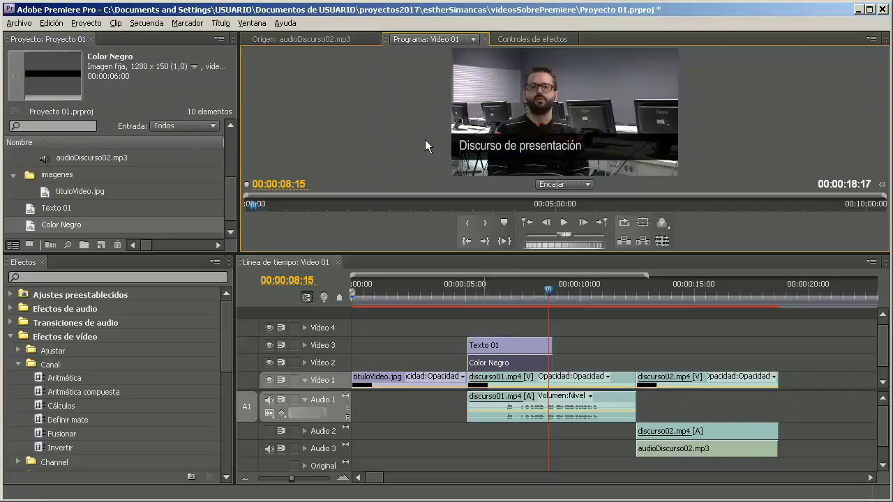
click(521, 40)
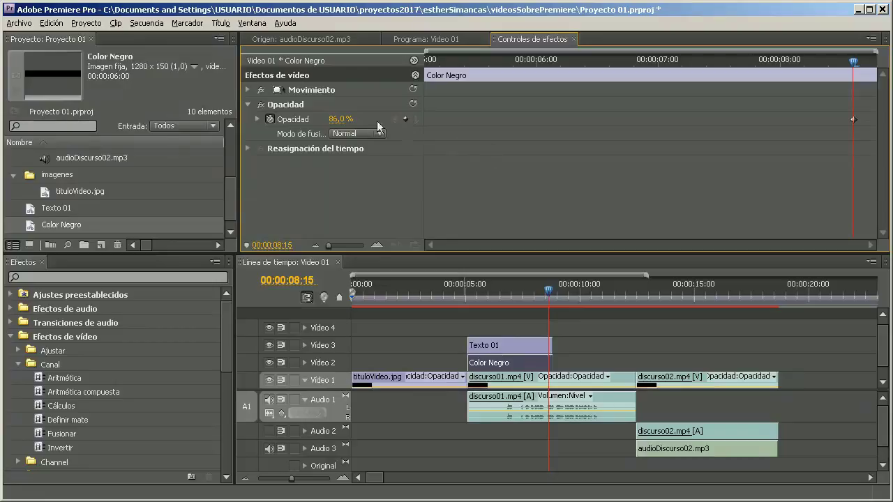
drag(351, 122, 334, 122)
Step: Add an opacity keyframe of 0% to the Color Negro clip at its start, 00:00:05:02
drag(853, 68, 517, 67)
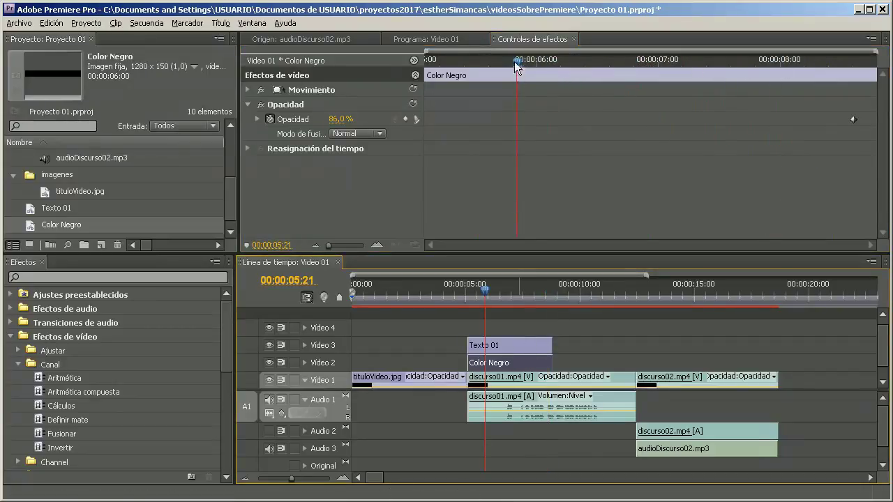
drag(514, 62, 438, 60)
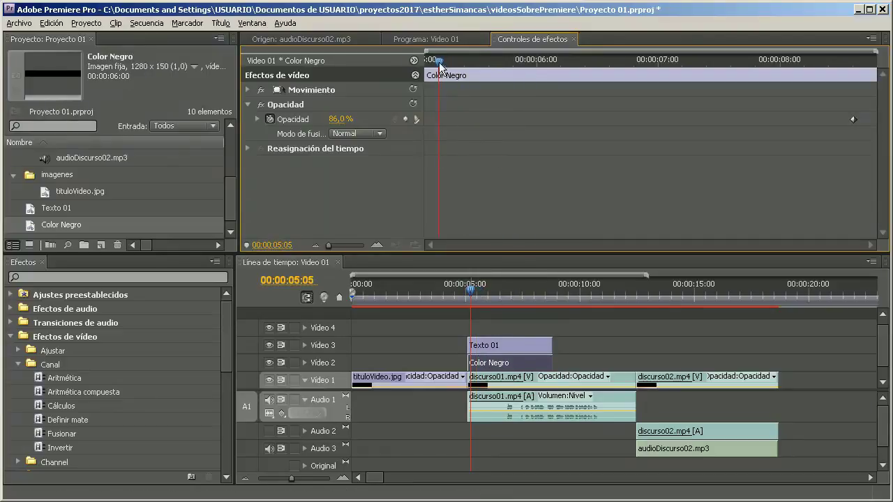
drag(440, 61, 726, 63)
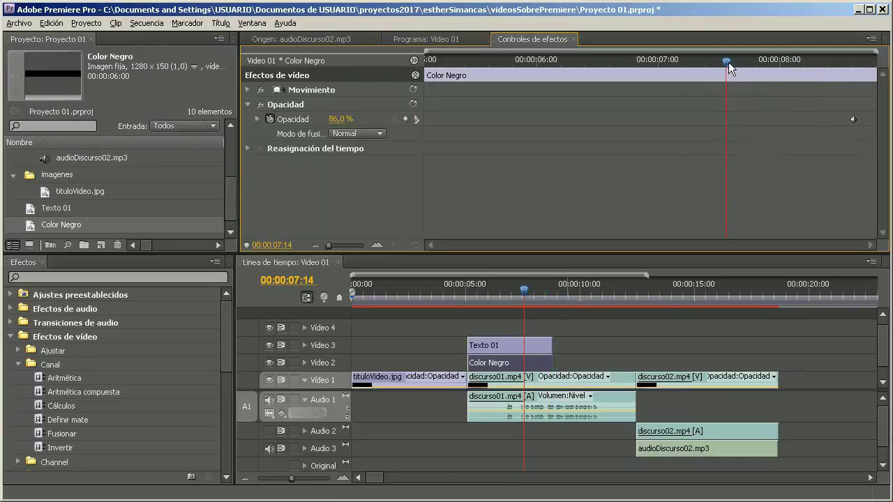
drag(727, 62, 424, 65)
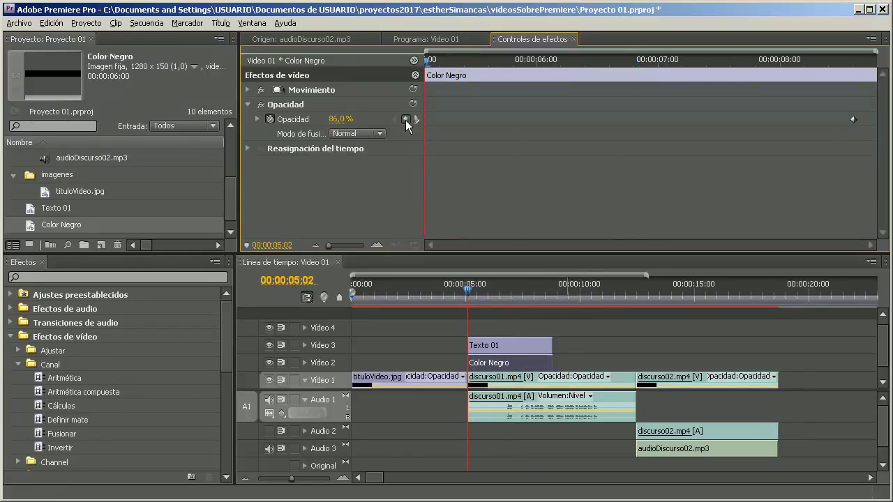
mouse_move(339, 118)
mouse_down()
mouse_move(329, 118)
mouse_move(349, 119)
mouse_move(339, 120)
mouse_up()
click(347, 120)
key(Return)
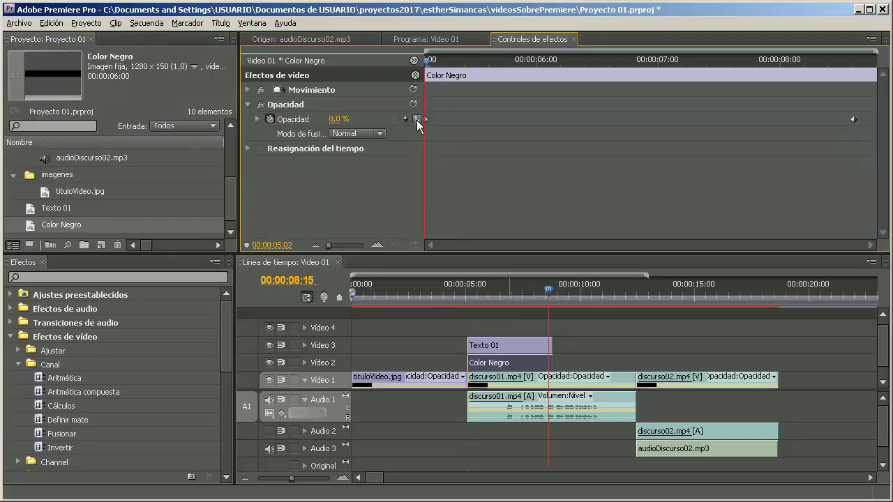
Step: Check both opacity keyframes of the Color Negro clip, and view its start at 00:00:05:02 in the program preview
click(417, 120)
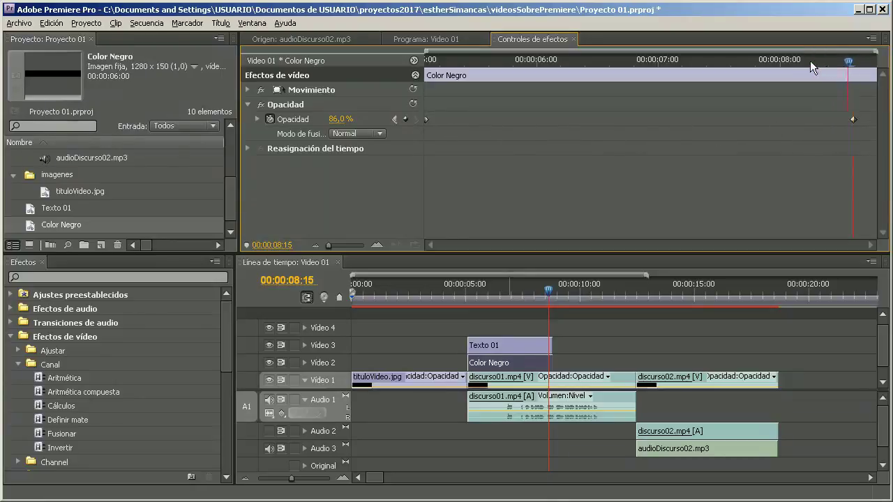
drag(810, 61, 425, 66)
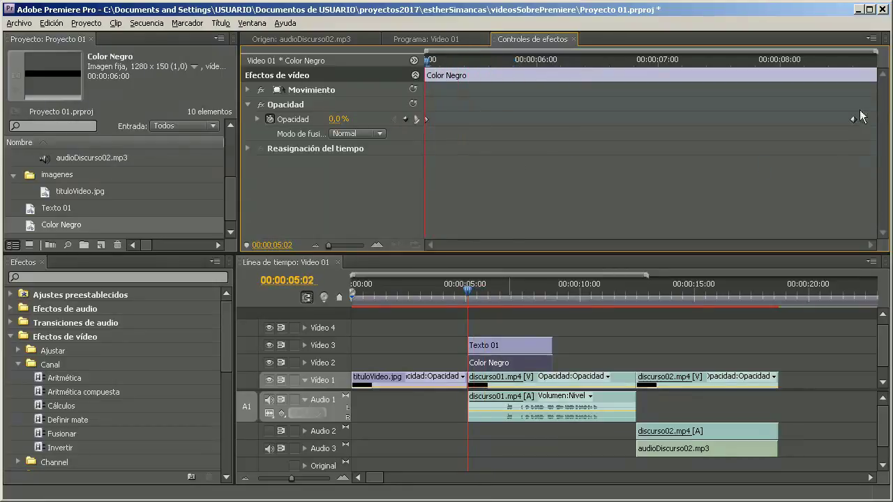
click(434, 40)
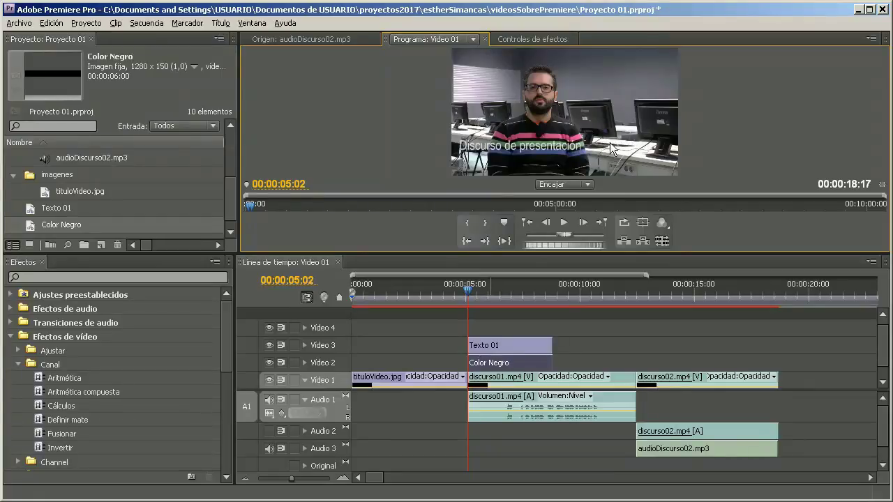
Step: Visit both opacity keyframes of the Color Negro clip, and play back its fade-in from 00:00:05:02 in the program preview
click(531, 37)
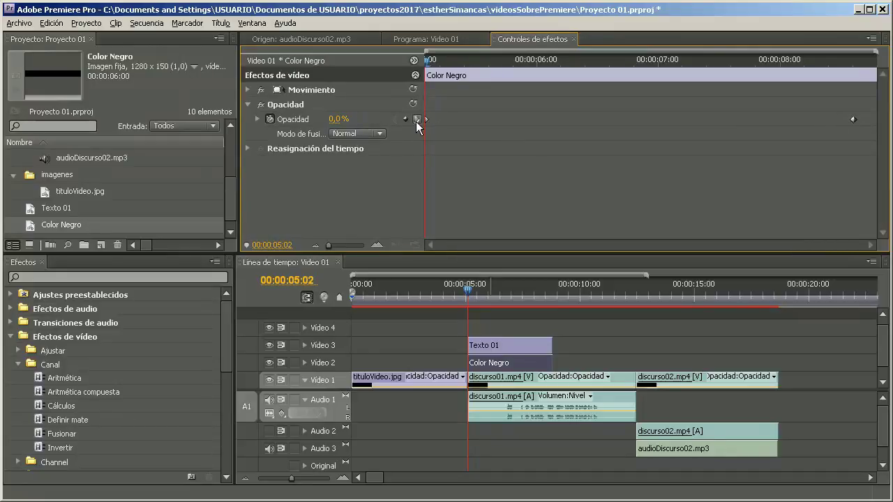
click(416, 120)
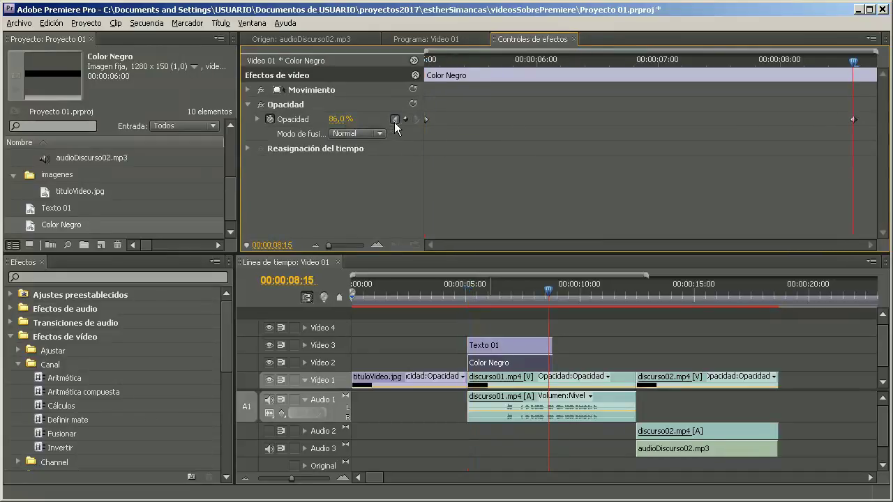
click(394, 120)
click(422, 40)
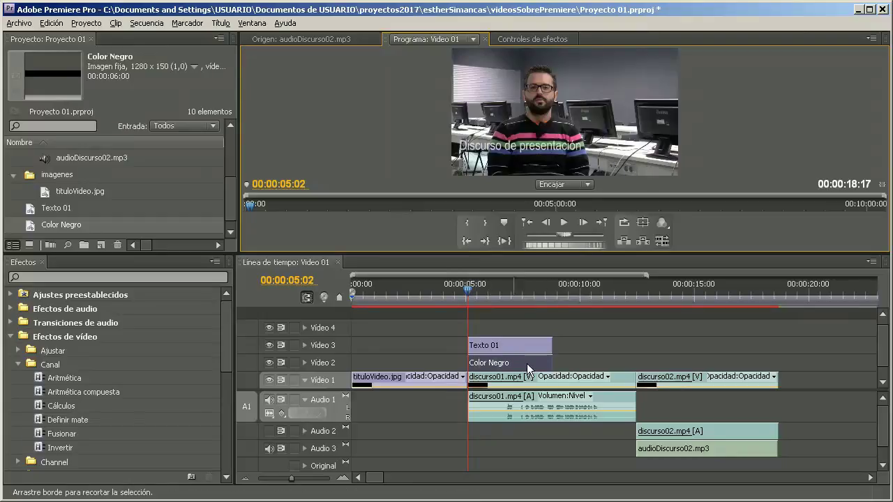
click(564, 223)
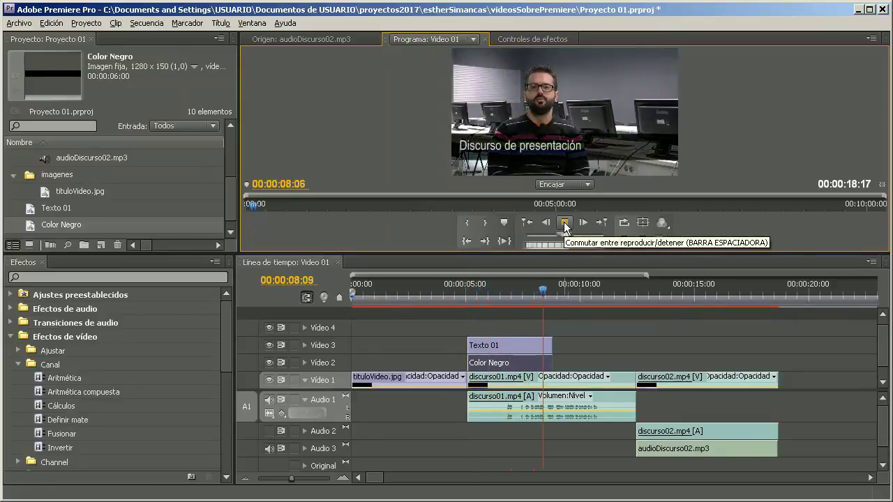
click(564, 223)
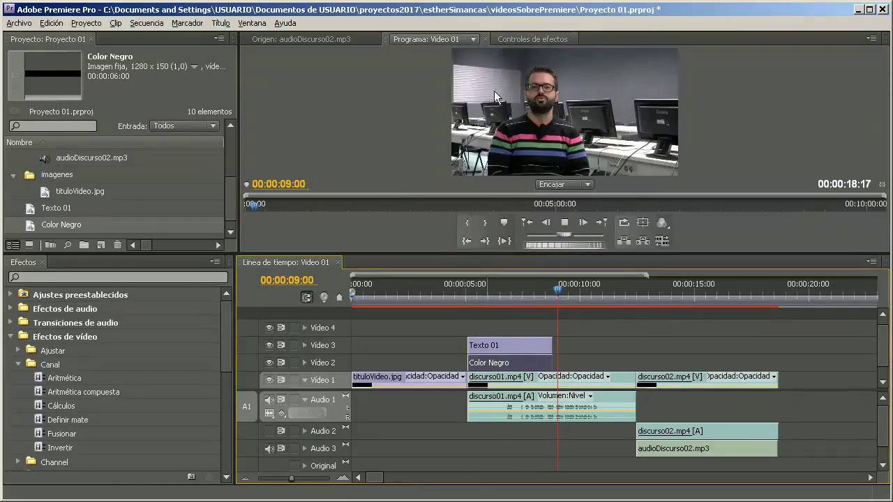
click(514, 40)
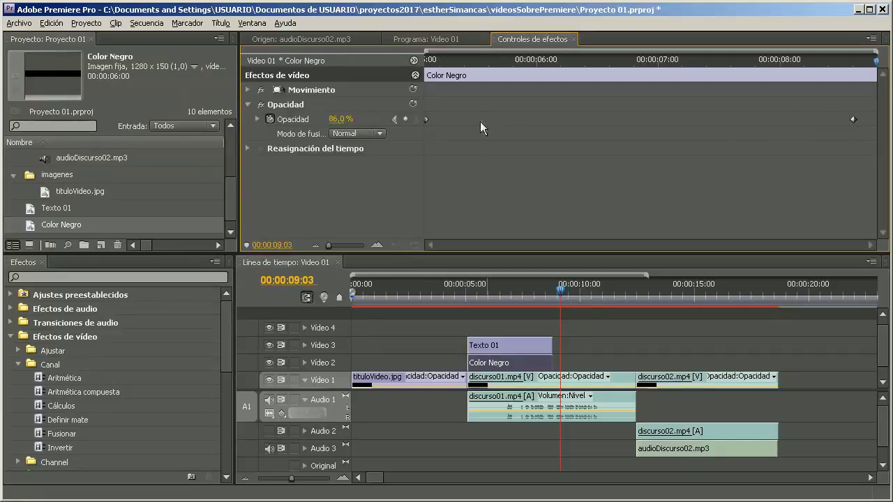
click(248, 104)
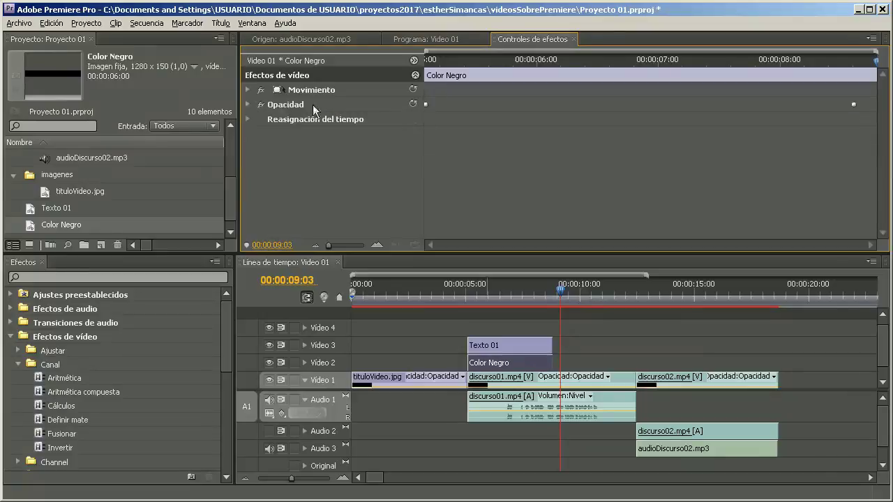
Step: Add a volume Nivel keyframe to audioDiscurso02.mp3 at its start, 00:00:12:11
click(678, 450)
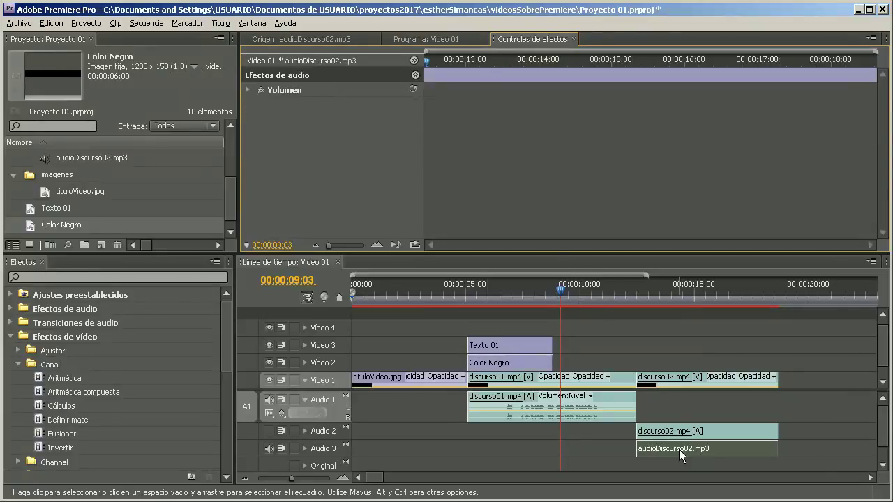
click(246, 89)
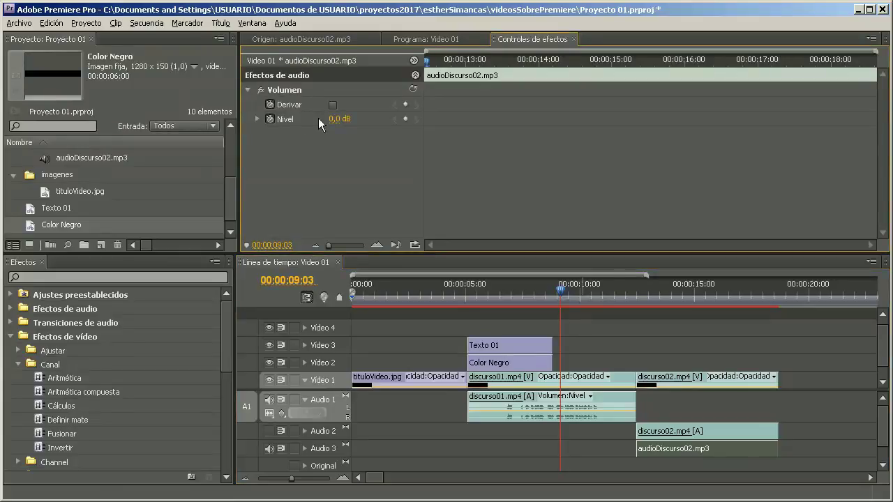
click(257, 119)
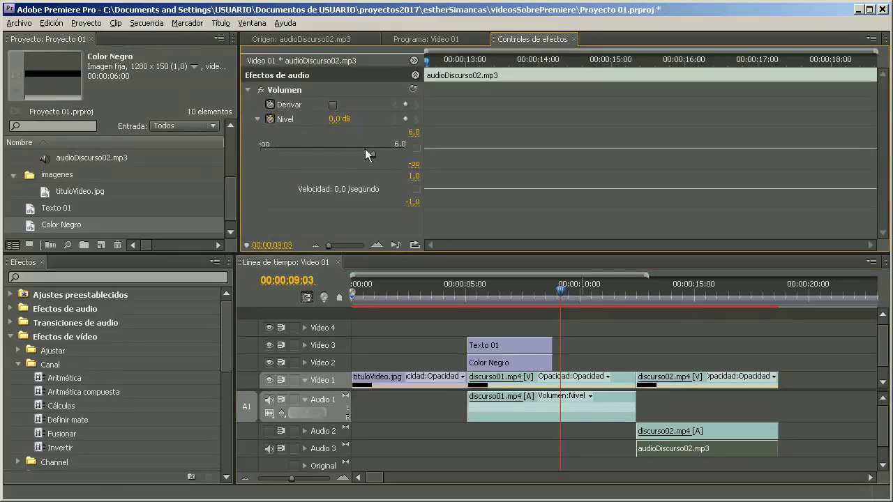
mouse_move(372, 155)
mouse_down()
mouse_move(256, 151)
mouse_move(404, 151)
mouse_move(373, 149)
mouse_up()
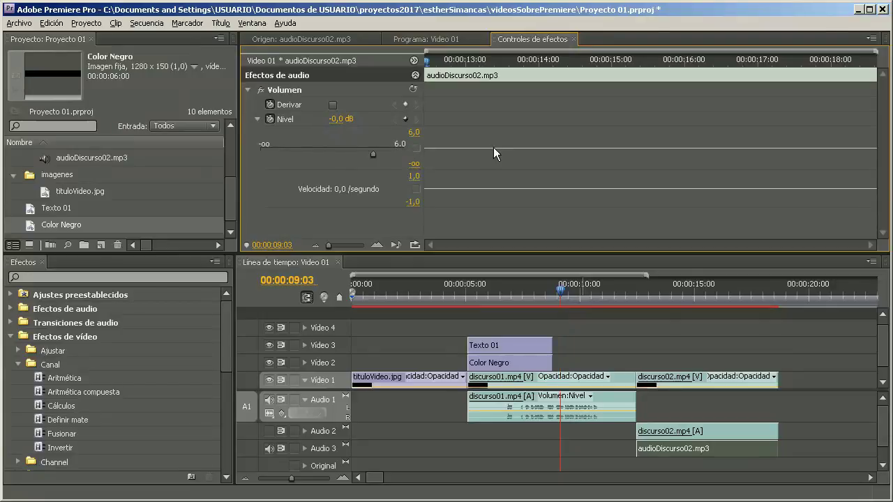
click(426, 61)
click(425, 148)
Step: Add a second Nivel keyframe of 0 dB to audioDiscurso02.mp3 at 00:00:12:22
click(457, 61)
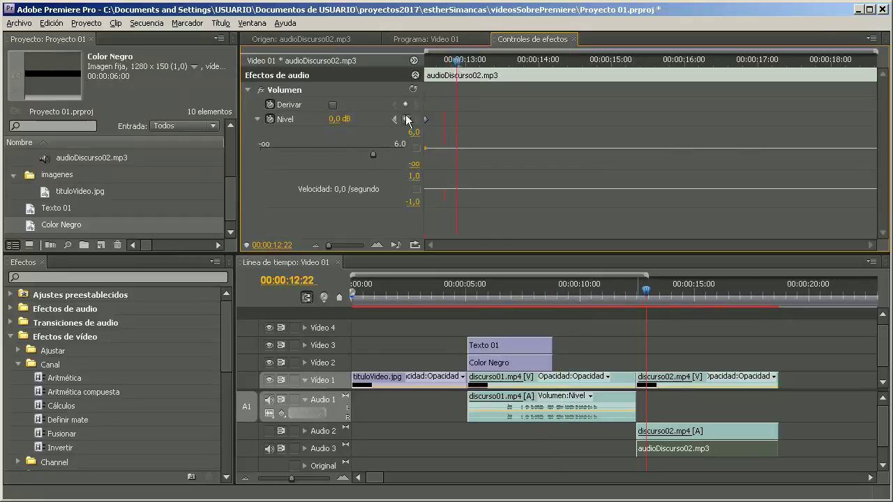
click(406, 120)
click(456, 61)
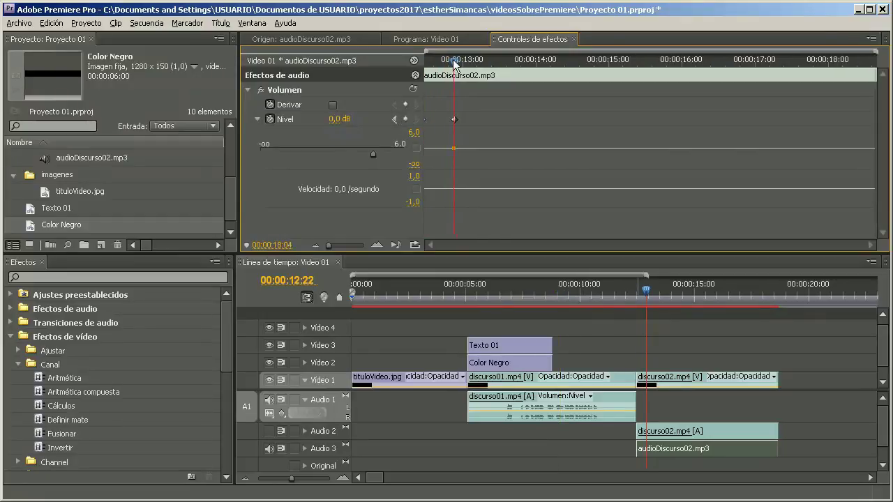
Step: Lower the Nivel of audioDiscurso02.mp3 to the minimum (-oo) at its first keyframe, 00:00:12:11, and collapse the Volumen settings
click(395, 119)
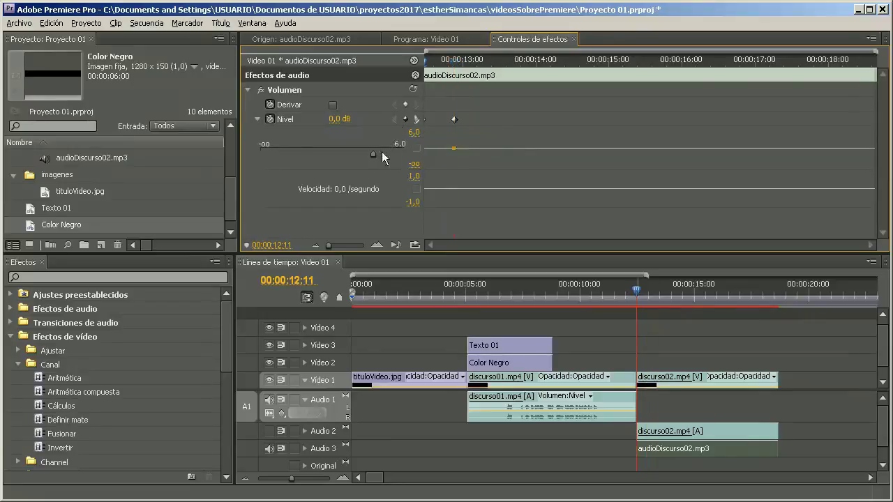
drag(372, 155, 258, 155)
click(248, 90)
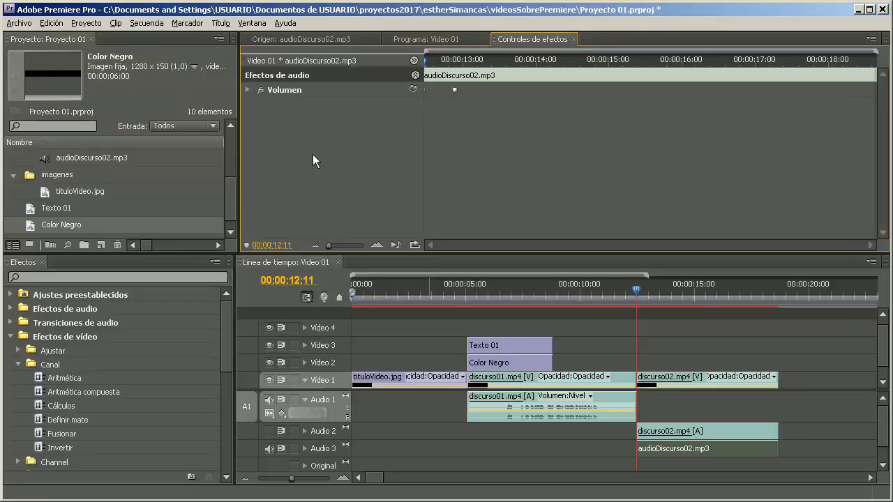
Step: Apply the Desenfoque gaussiano video effect from the Desenfocar y enfocar group to the discurso01.mp4 clip
click(503, 379)
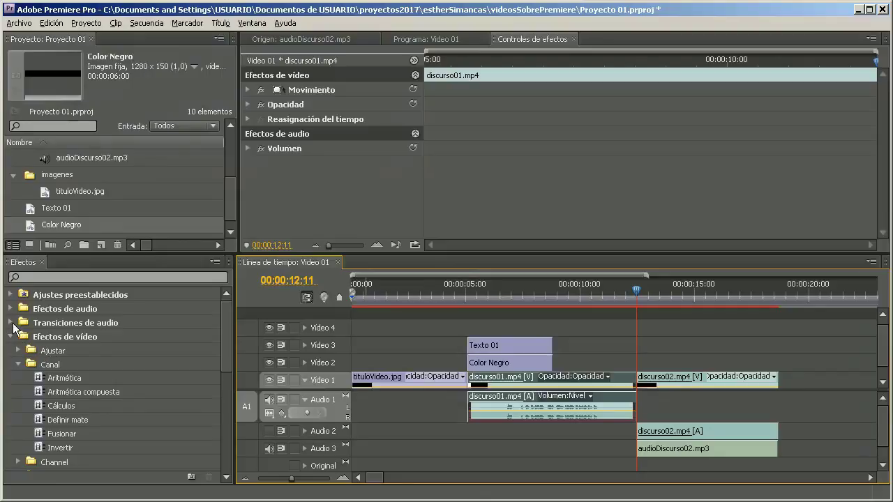
scroll(18, 382, down, 3)
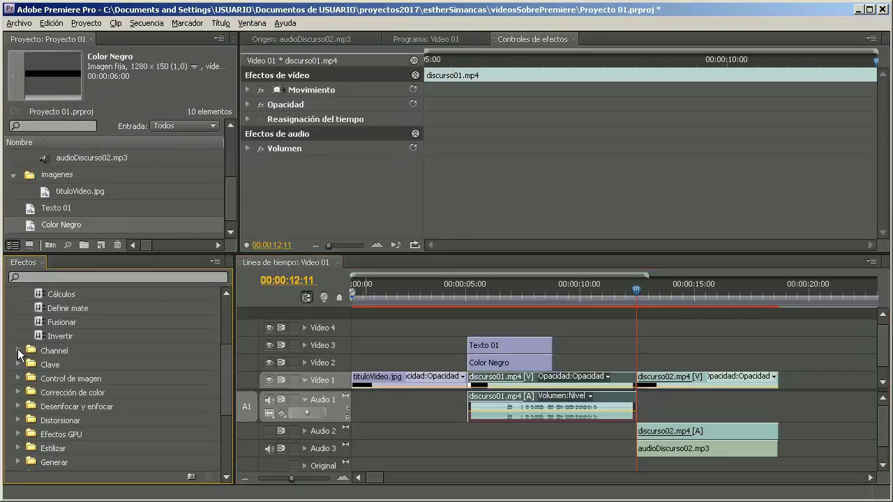
click(19, 391)
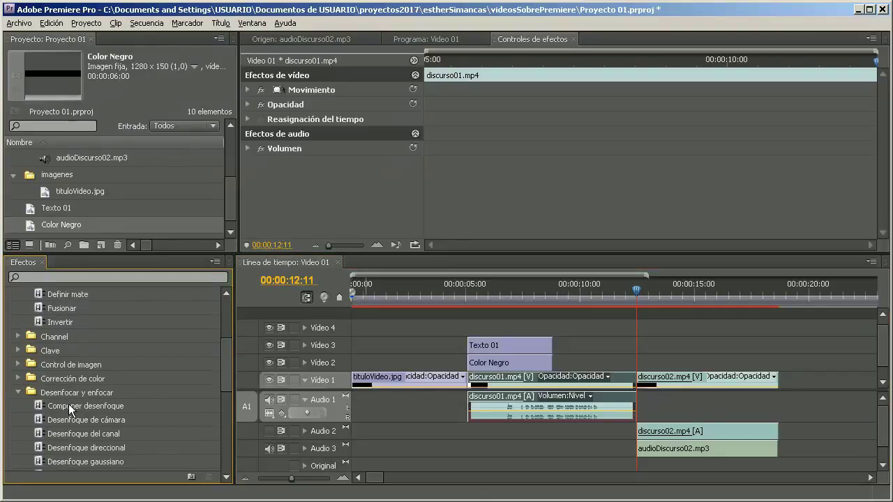
scroll(63, 426, down, 2)
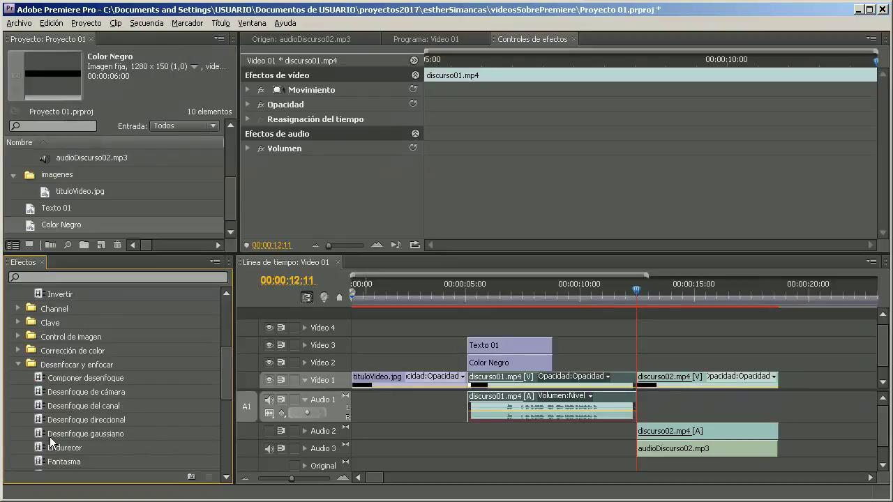
drag(51, 437, 481, 381)
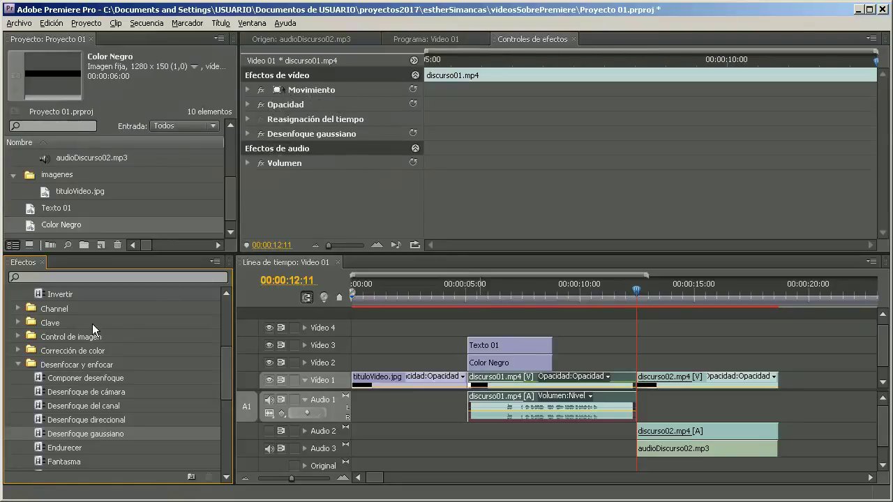
Step: Examine the Desenfoque and Dimensiones settings of the Gaussian blur on discurso01.mp4, and try switching the effect off and back on
click(247, 133)
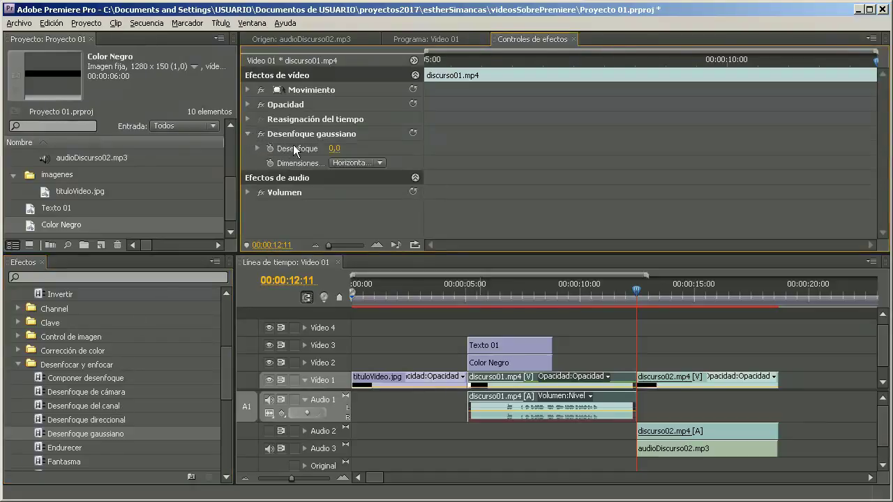
click(257, 148)
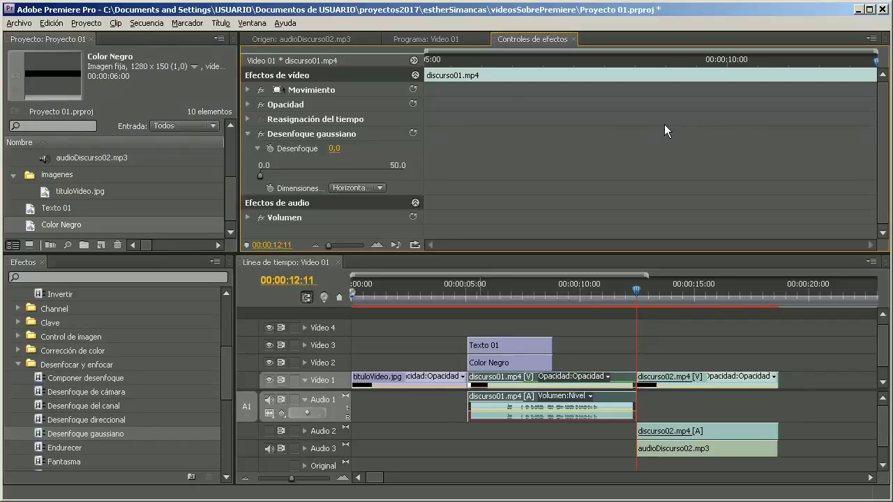
click(248, 133)
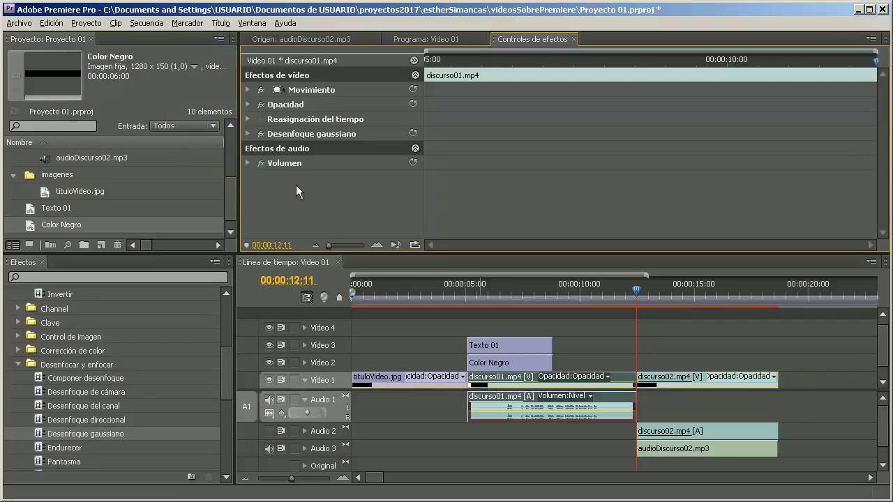
click(261, 134)
key(ctrl+z)
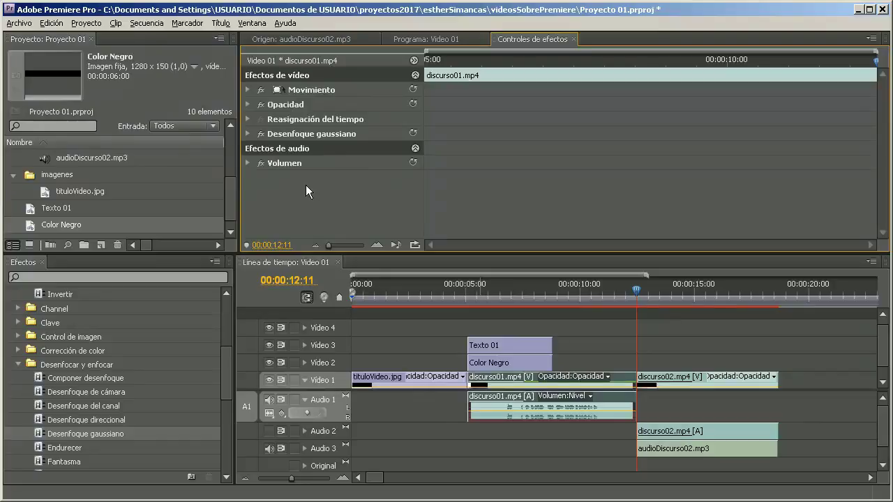